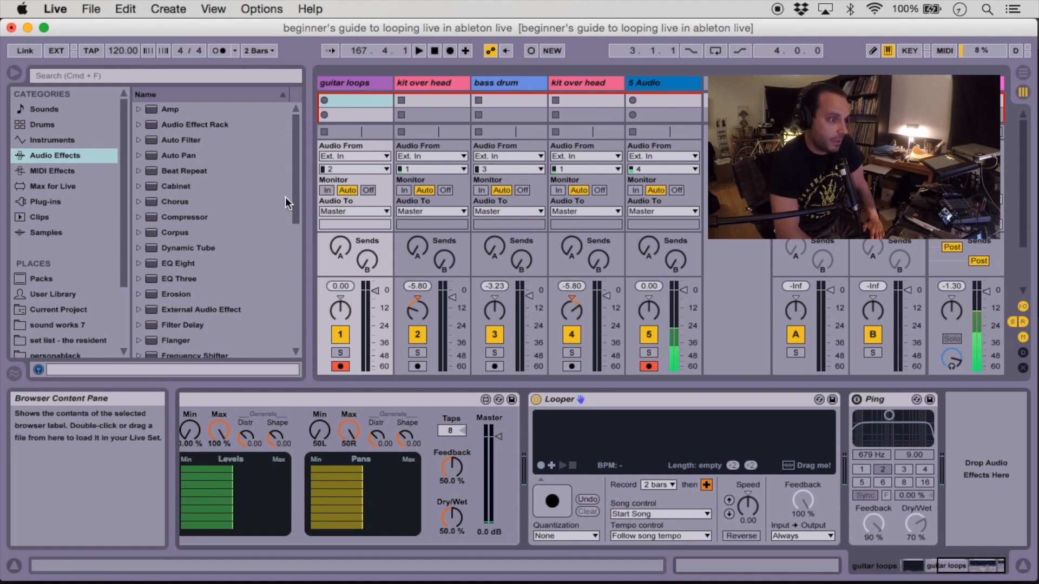
Examine the Looper's record length and song control options
click(671, 402)
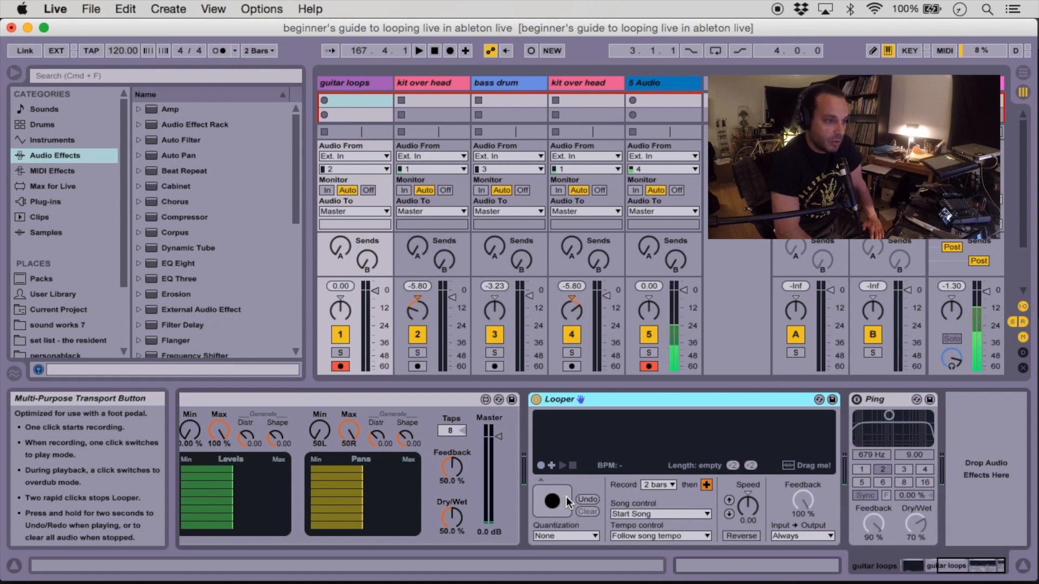
click(660, 485)
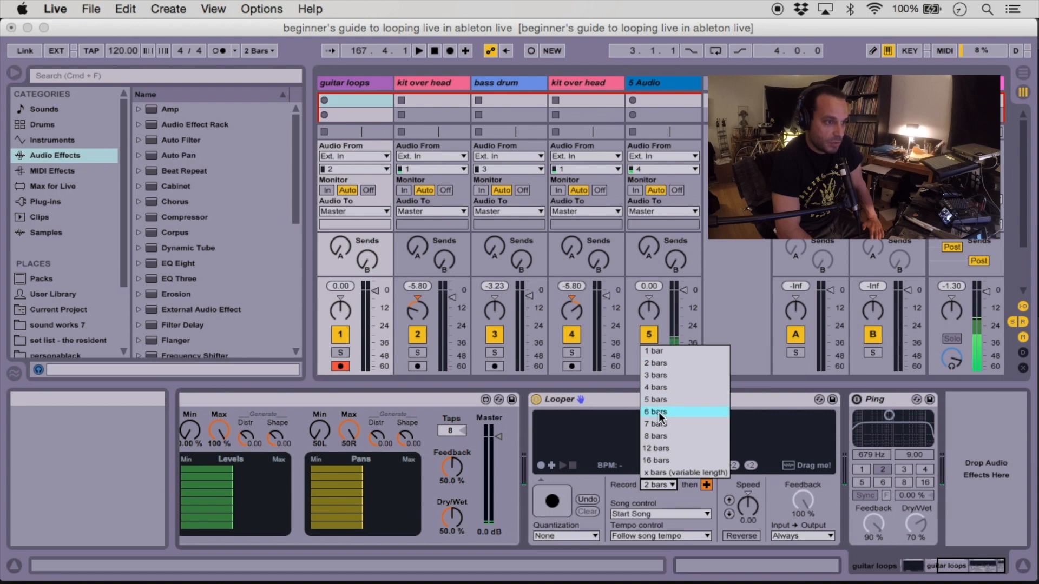
click(662, 364)
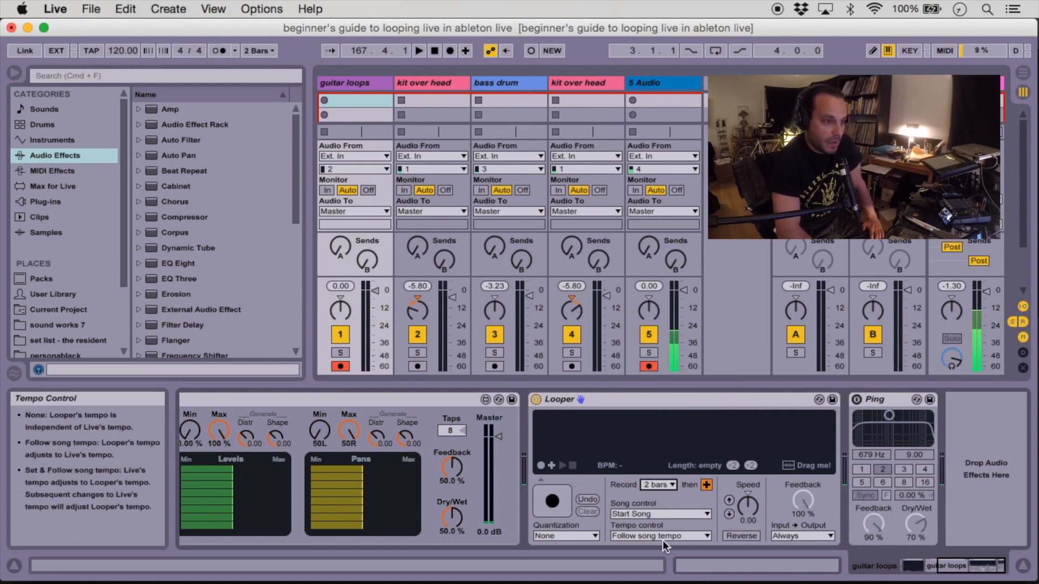
click(655, 513)
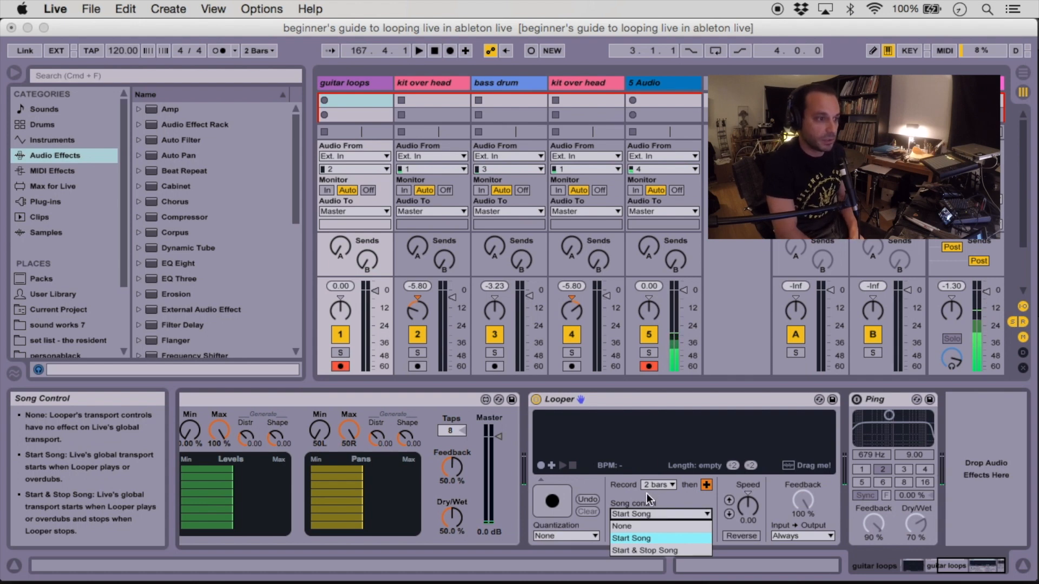
click(647, 494)
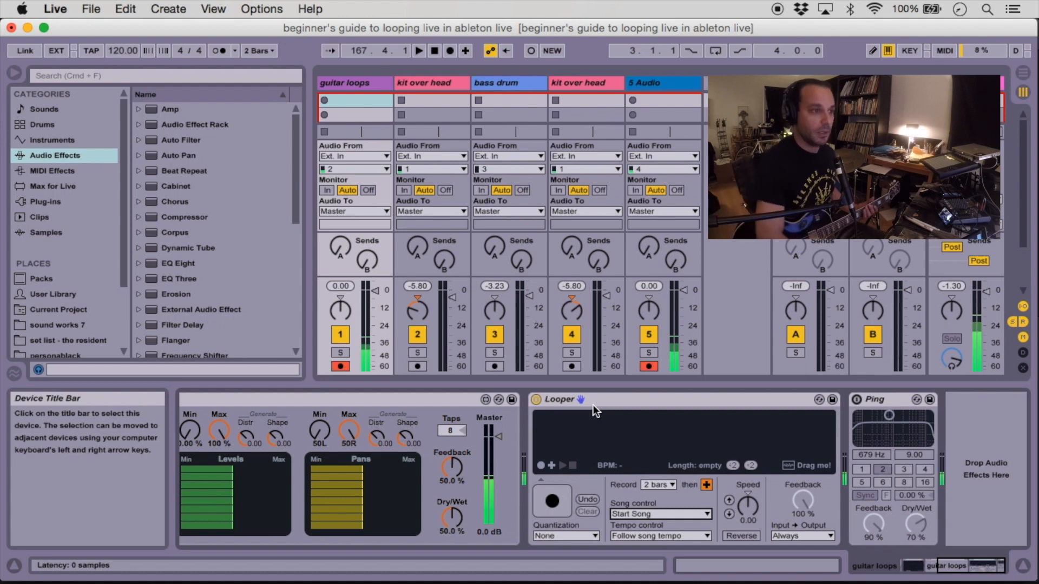
Record and overdub a two-bar guitar loop in the Looper, then stop and clear it
click(552, 502)
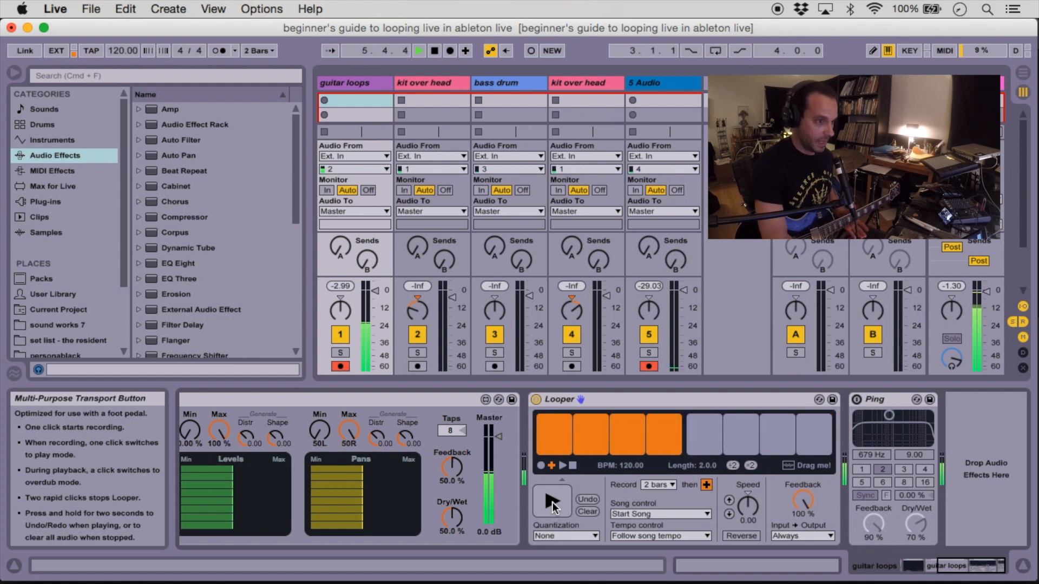
click(553, 503)
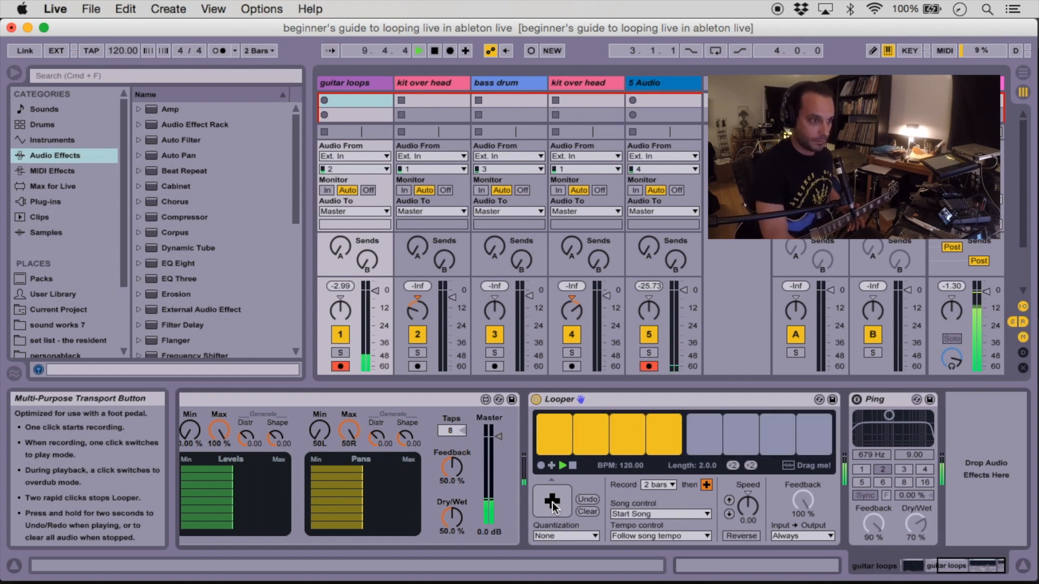
double_click(552, 503)
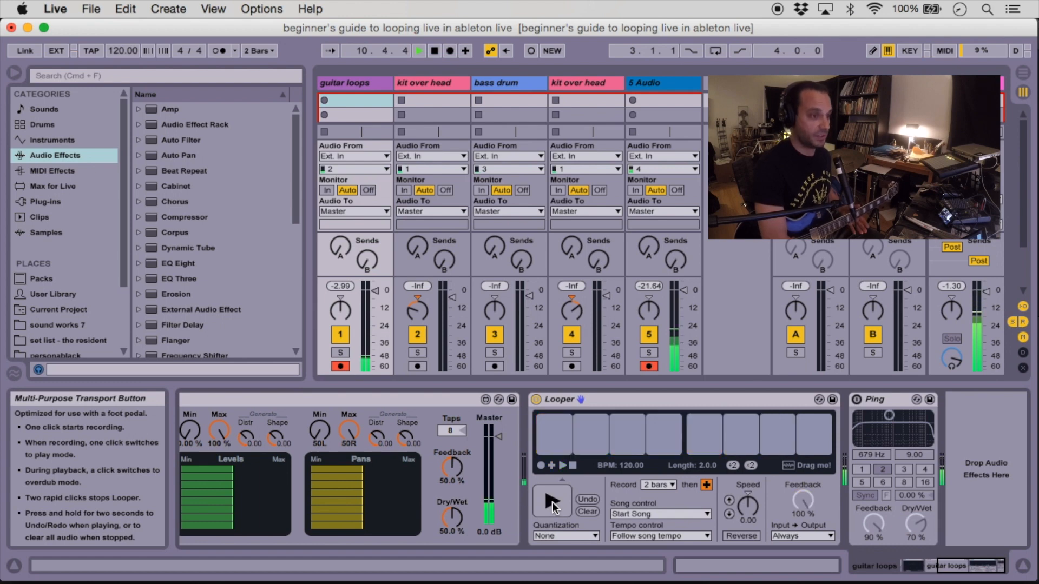
click(584, 513)
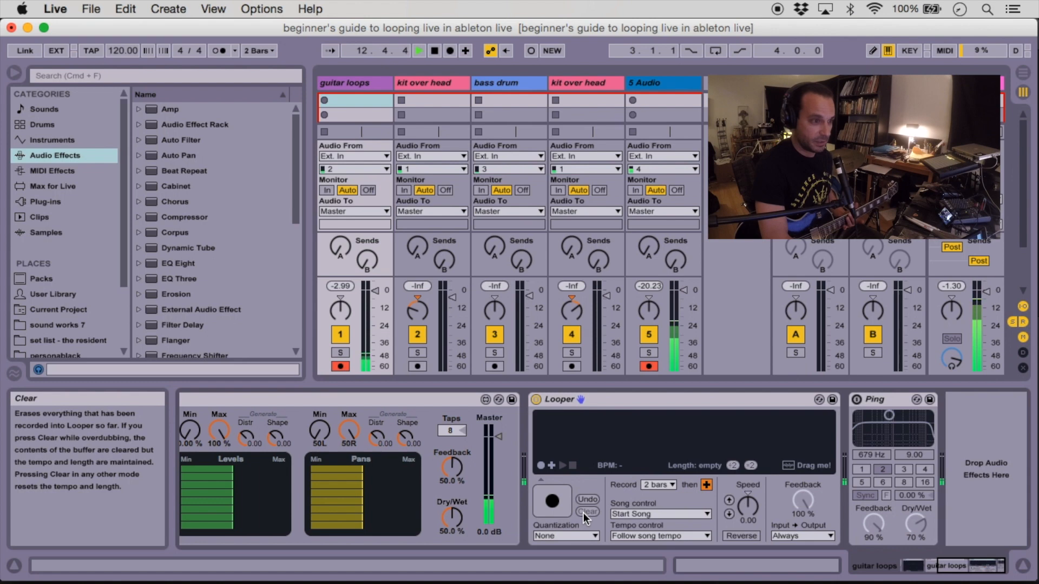
Record another loop, switching between playback and overdub, then stop and clear the Looper
click(555, 504)
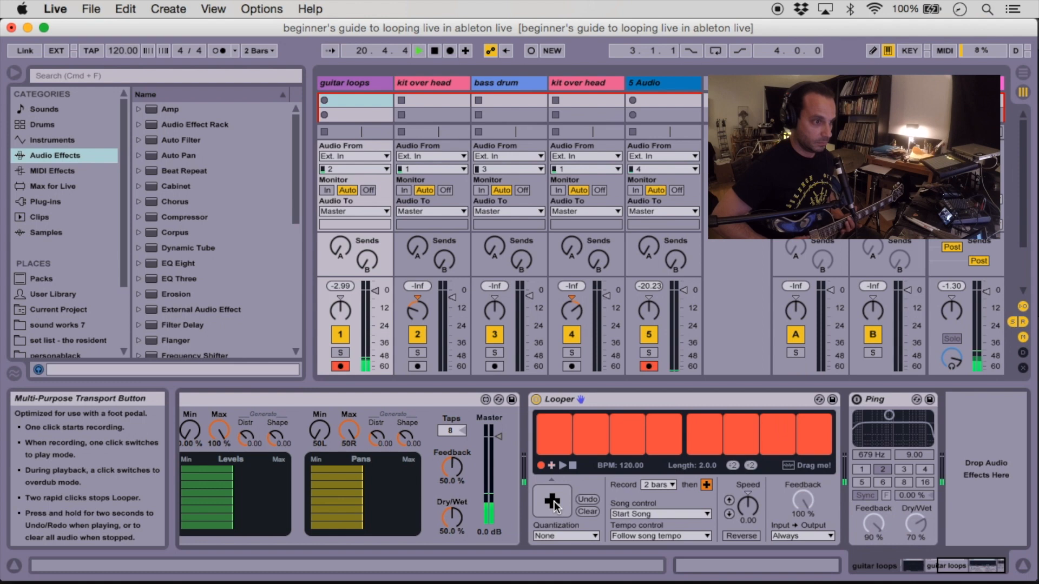
click(554, 503)
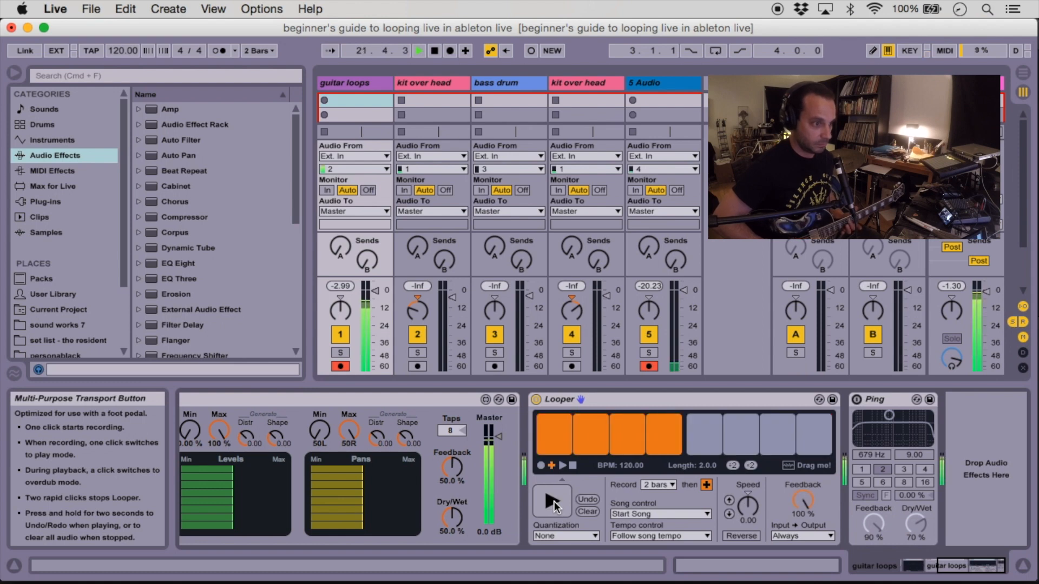
click(553, 502)
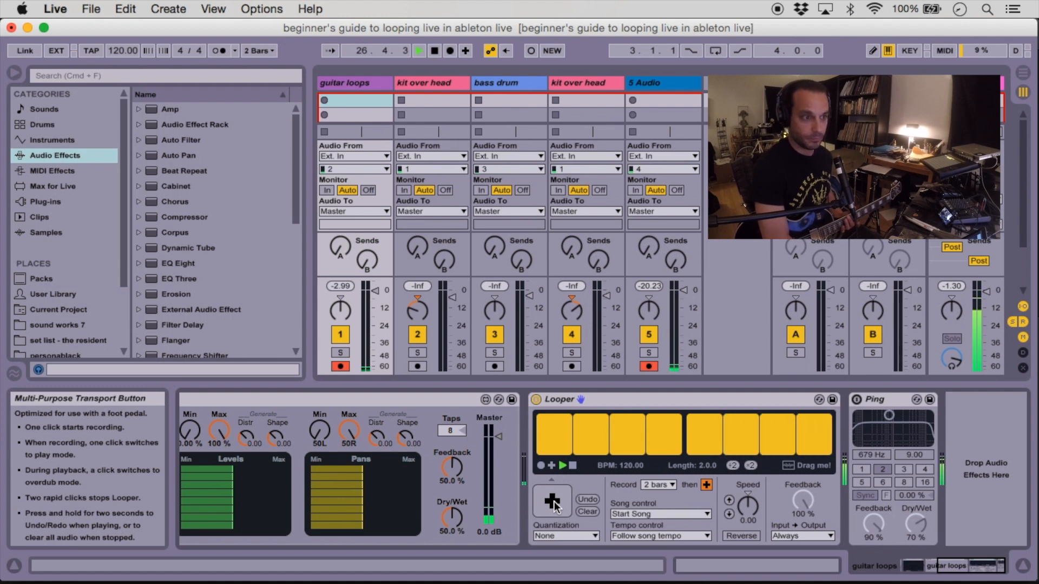
double_click(554, 503)
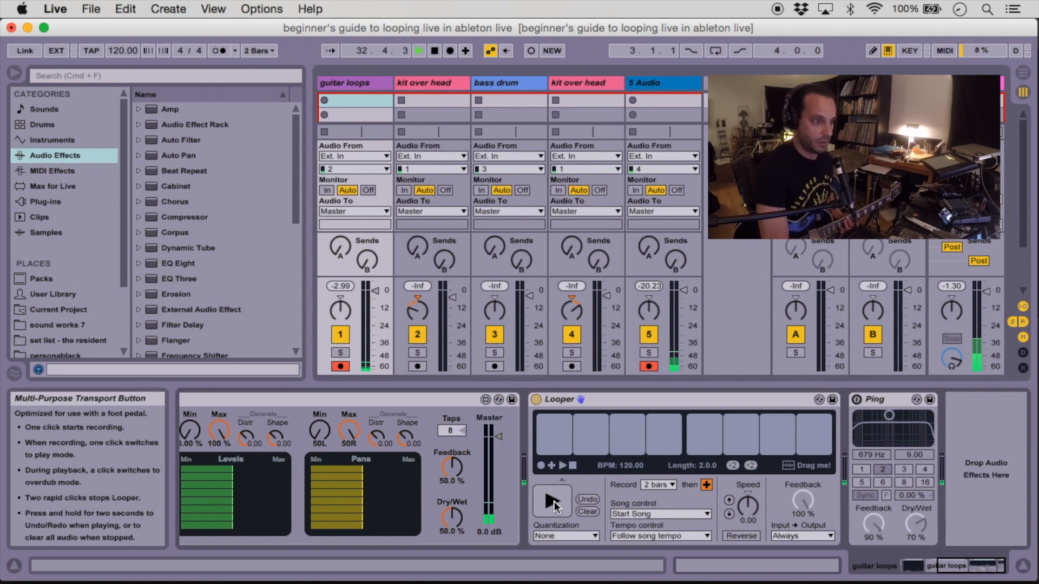
click(586, 513)
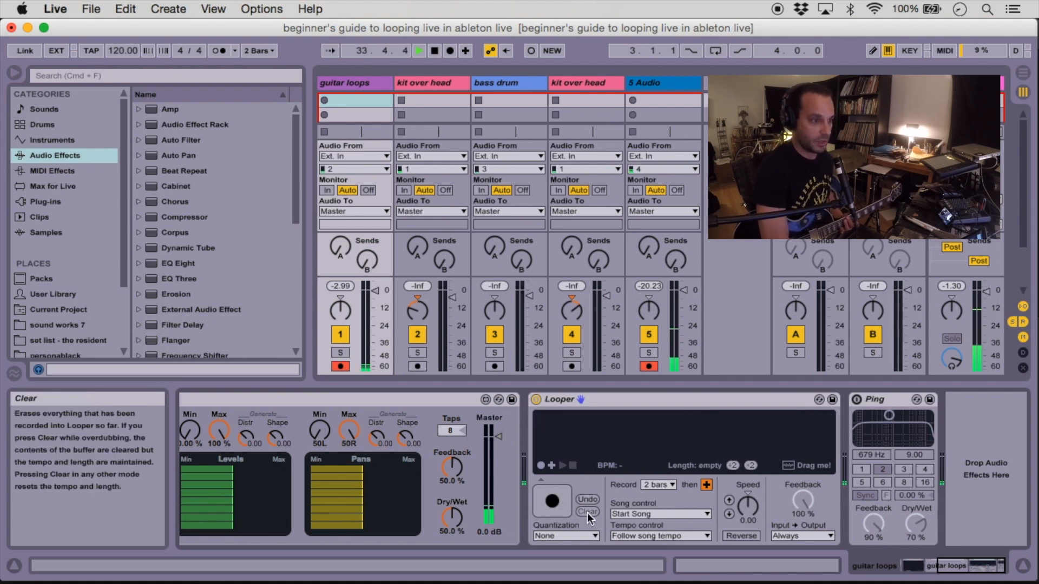
Record a new two-bar loop, alternating overdub and playback passes, and stop the Looper
click(553, 502)
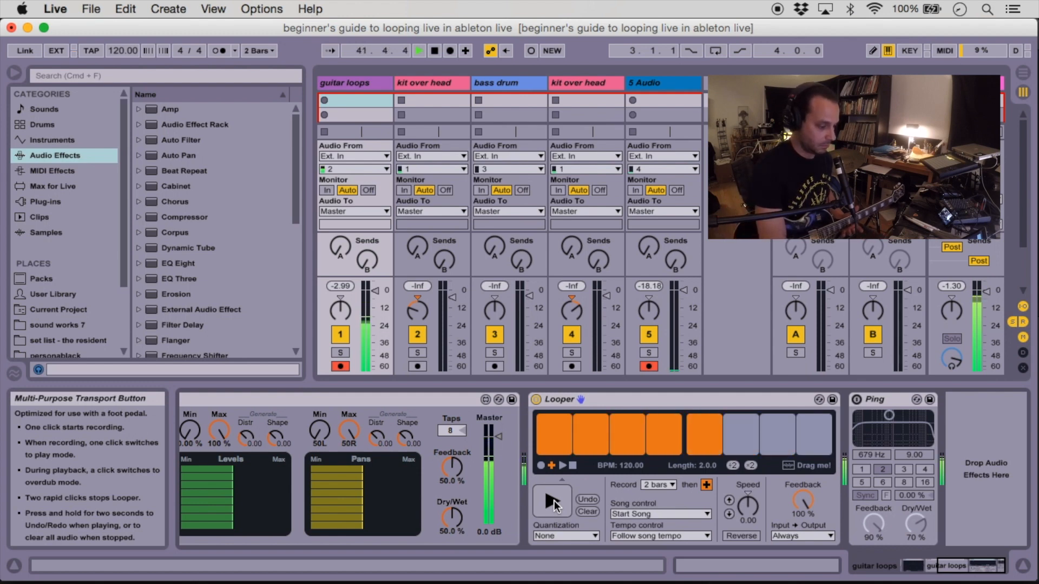
click(552, 502)
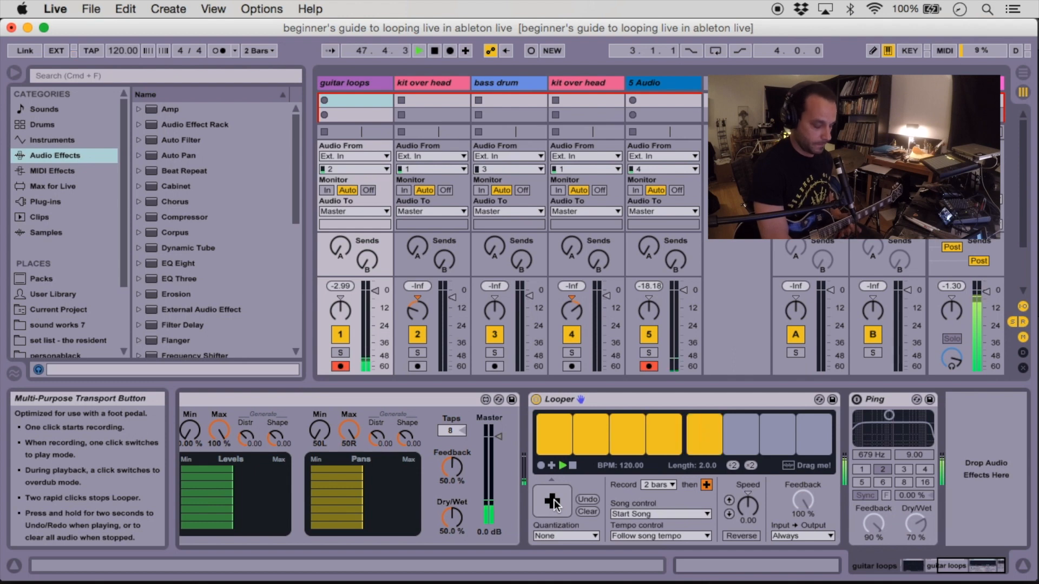
click(555, 500)
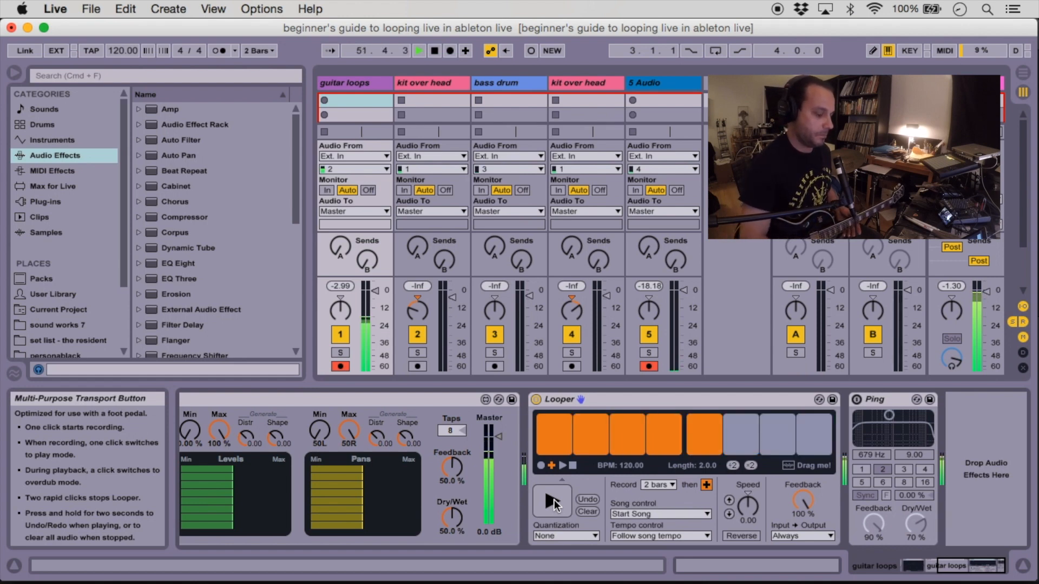
click(556, 505)
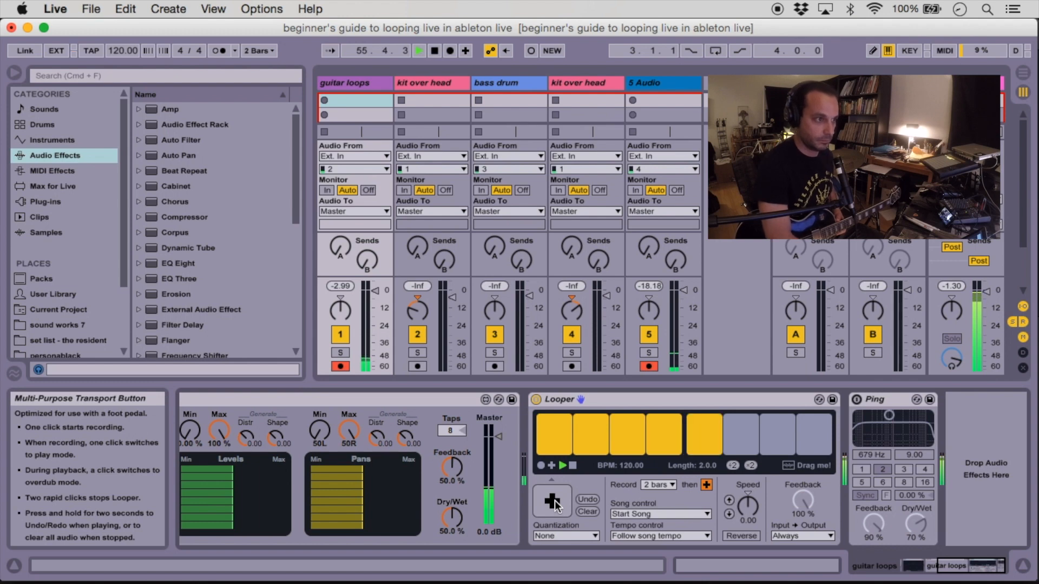
double_click(554, 502)
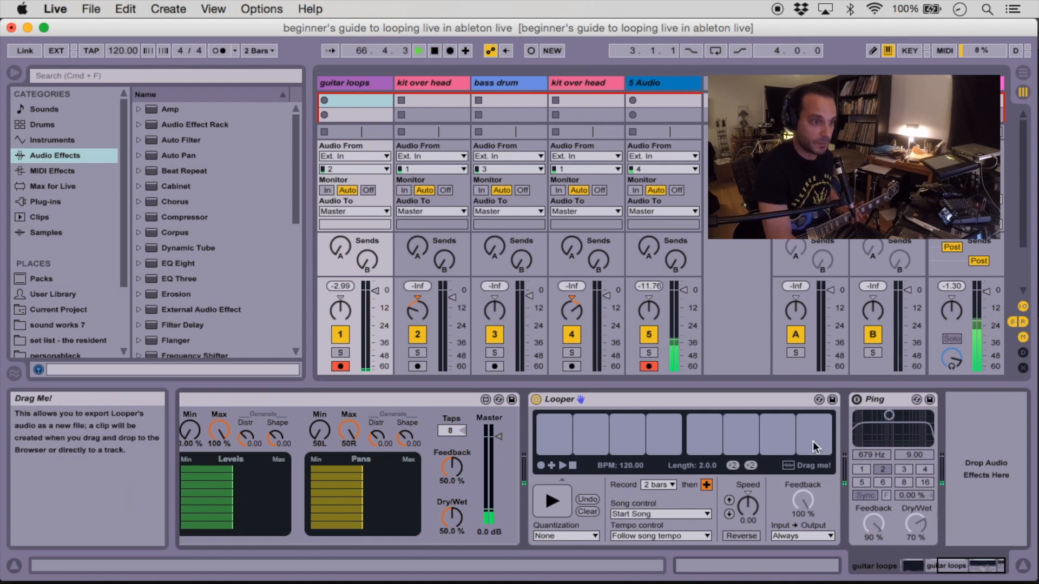
Change the stopped loop's length with the double and half length controls, ending at 8 bars
click(750, 465)
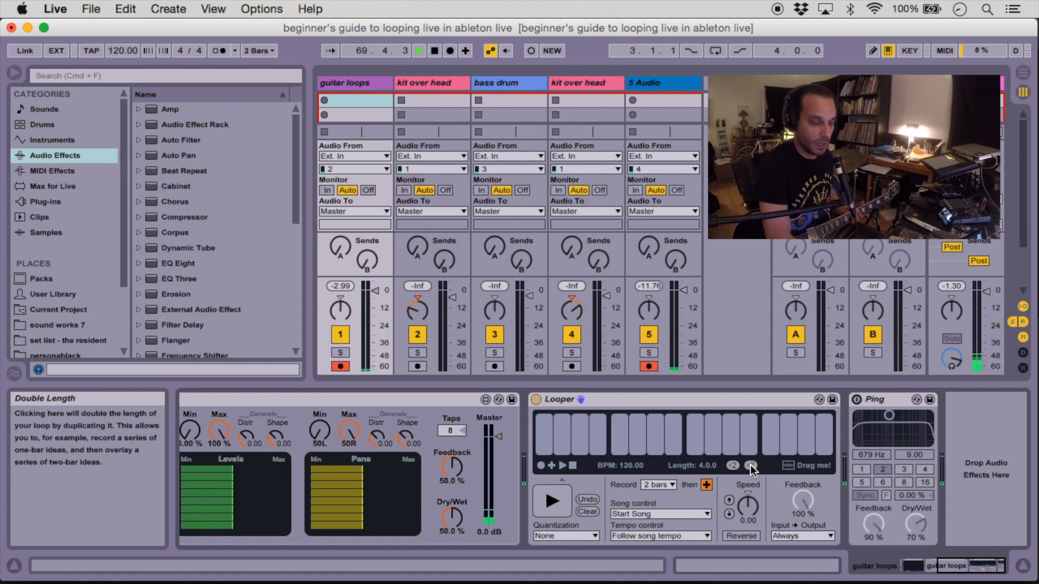
click(751, 465)
click(751, 465)
click(751, 465)
click(733, 464)
click(733, 465)
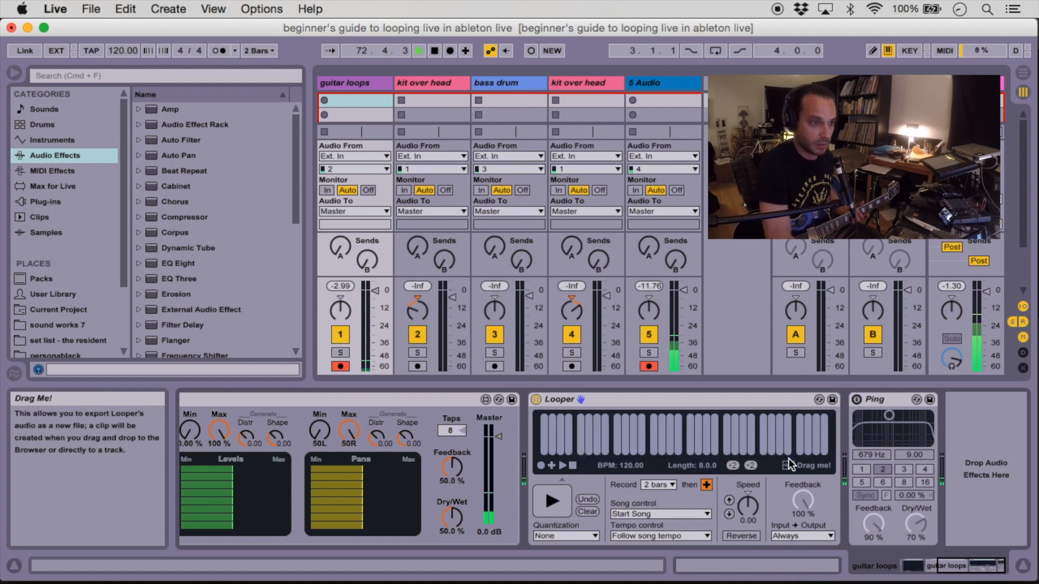
click(733, 465)
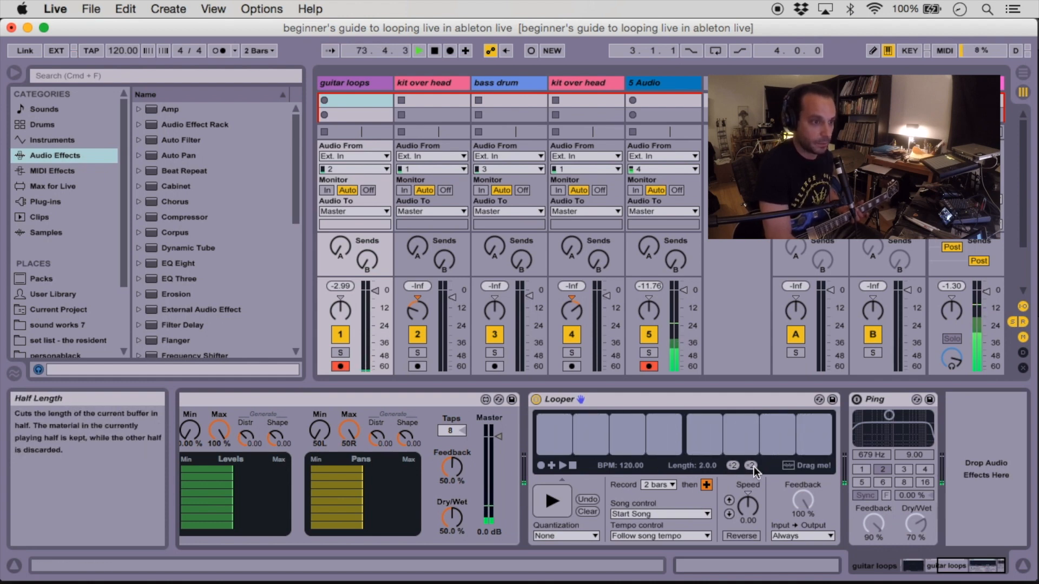
click(751, 465)
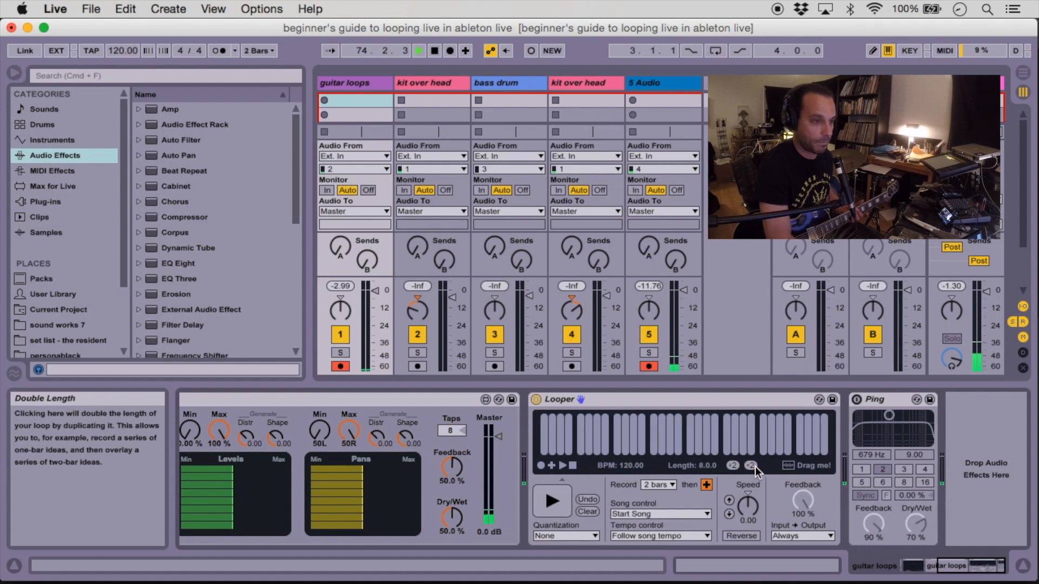
Play and overdub the 8-bar loop, then stop and clear the Looper
click(559, 503)
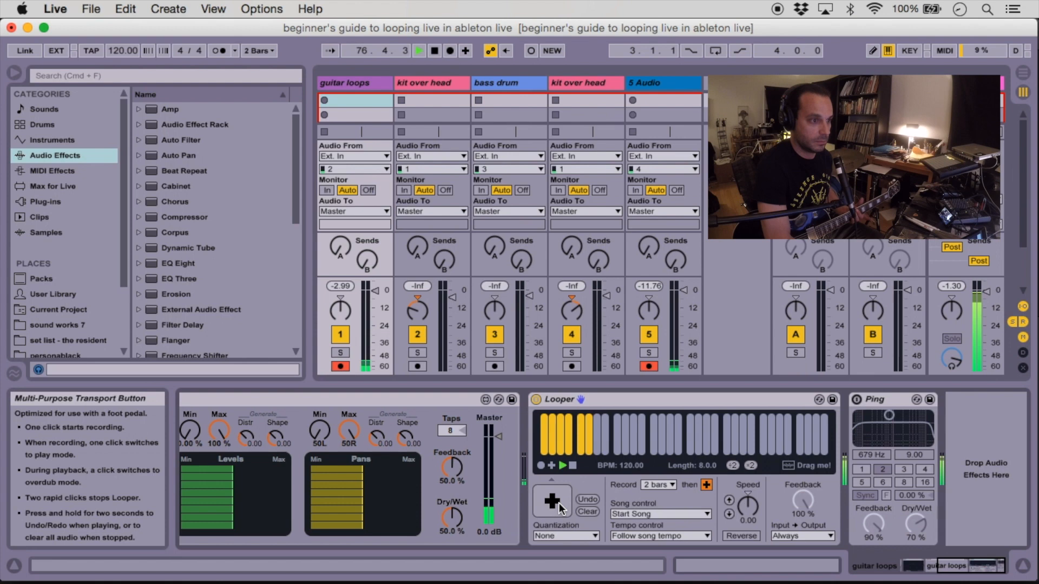
click(560, 503)
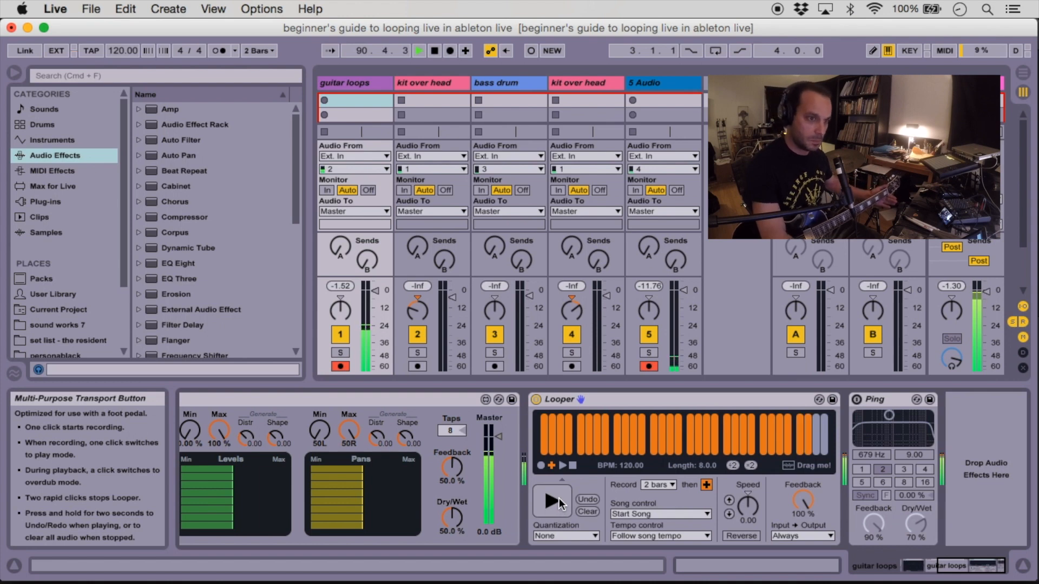
click(559, 499)
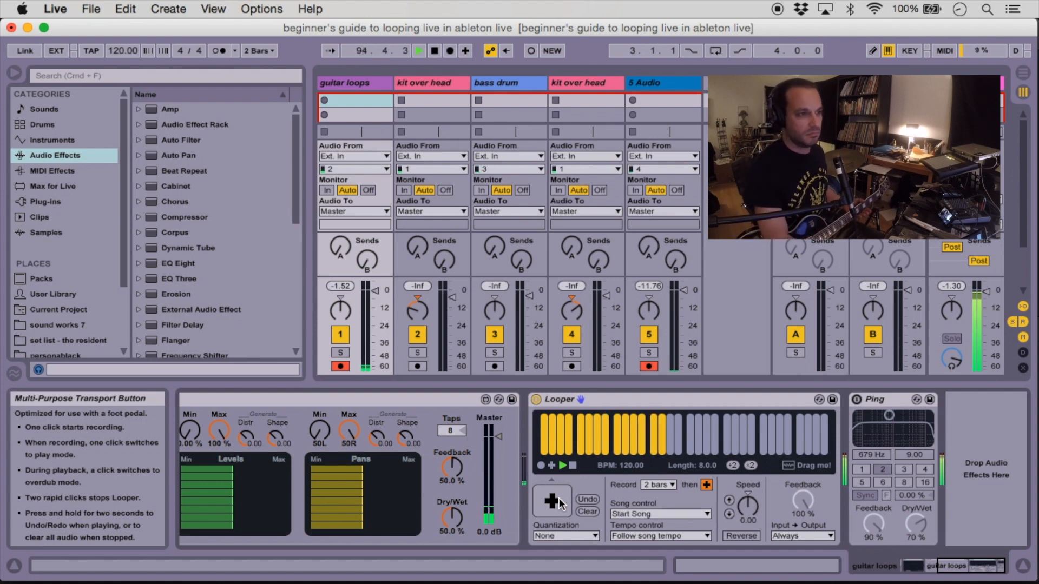
click(559, 503)
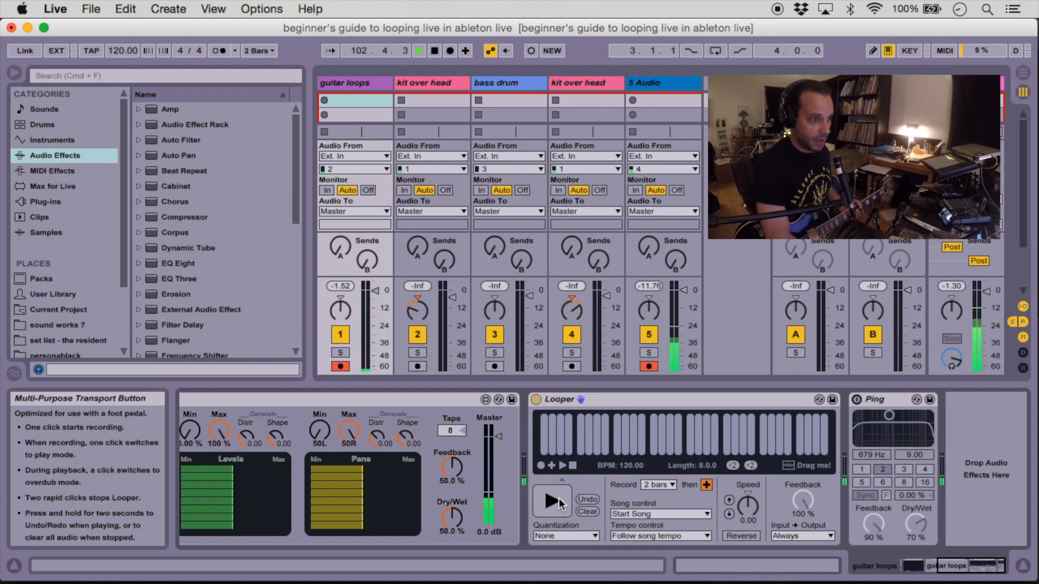
click(586, 512)
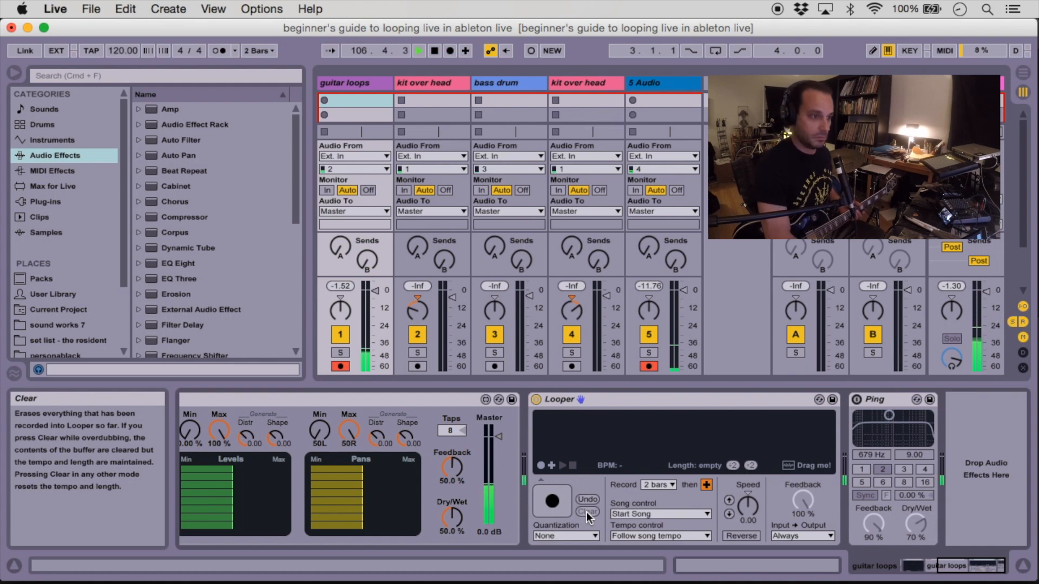
Record a fresh two-bar loop and alternate between playback and overdub layers
click(551, 503)
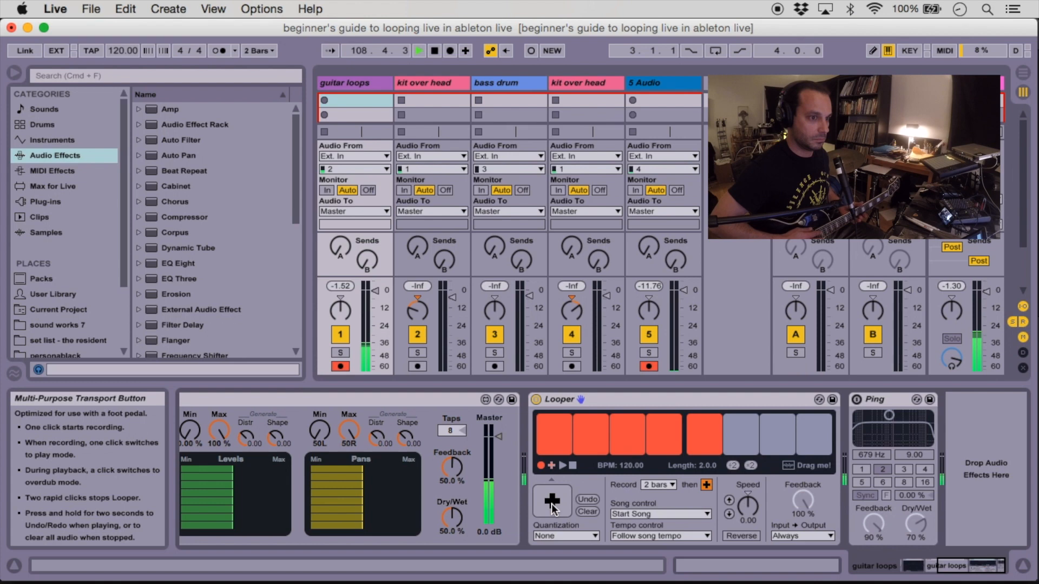
click(552, 504)
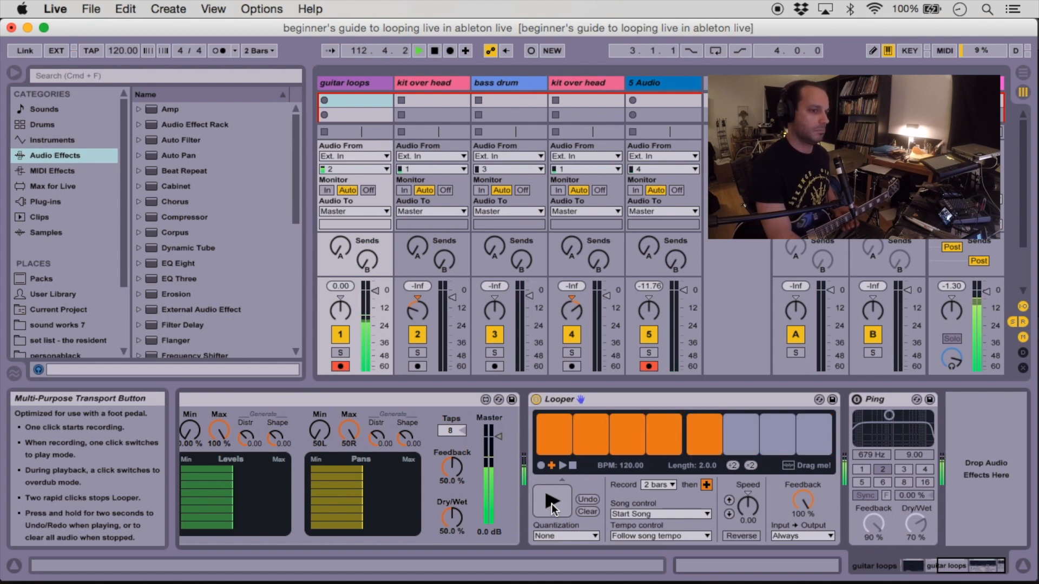
click(550, 504)
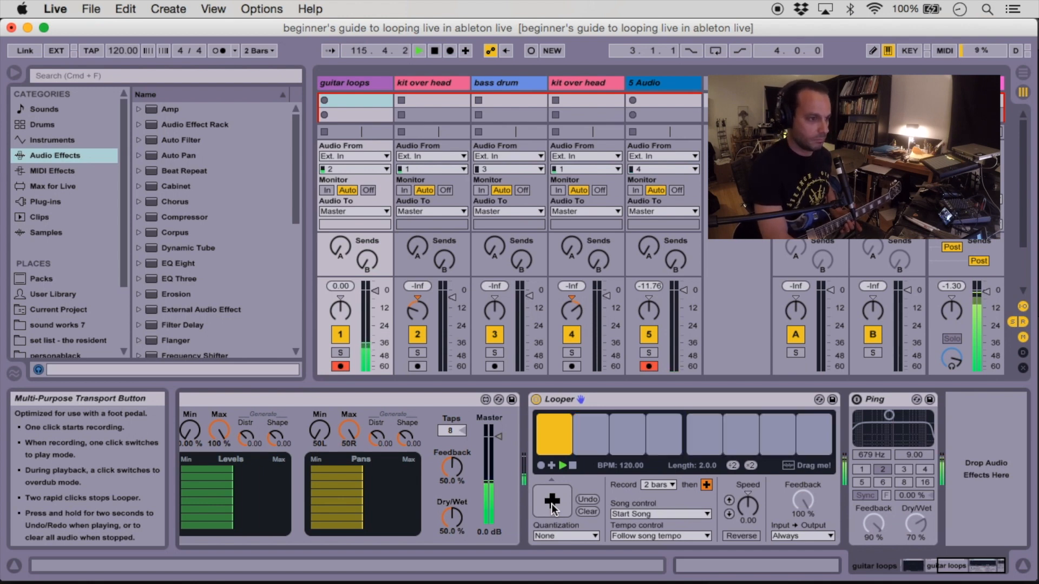
click(553, 504)
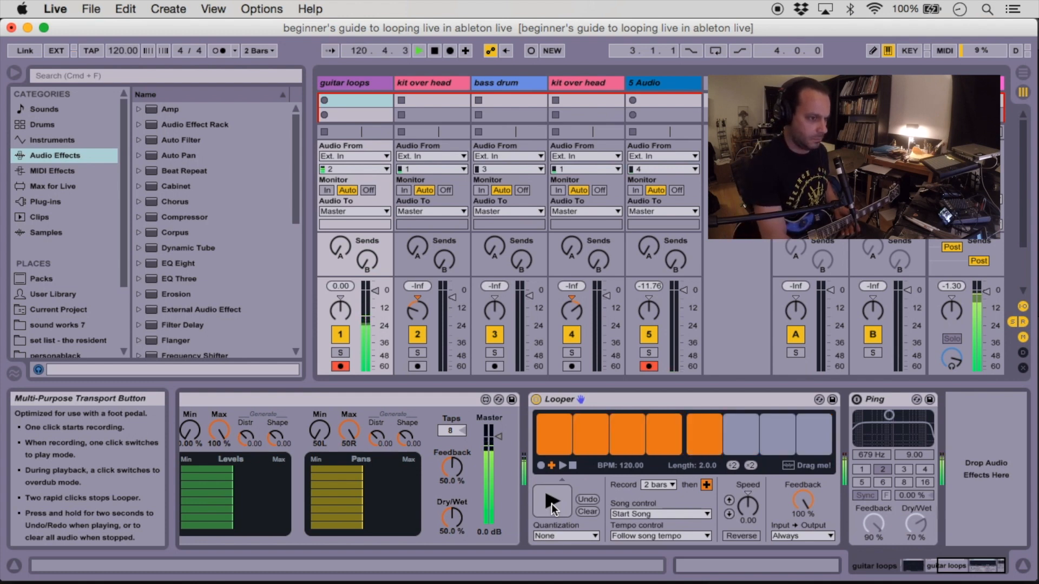
click(552, 504)
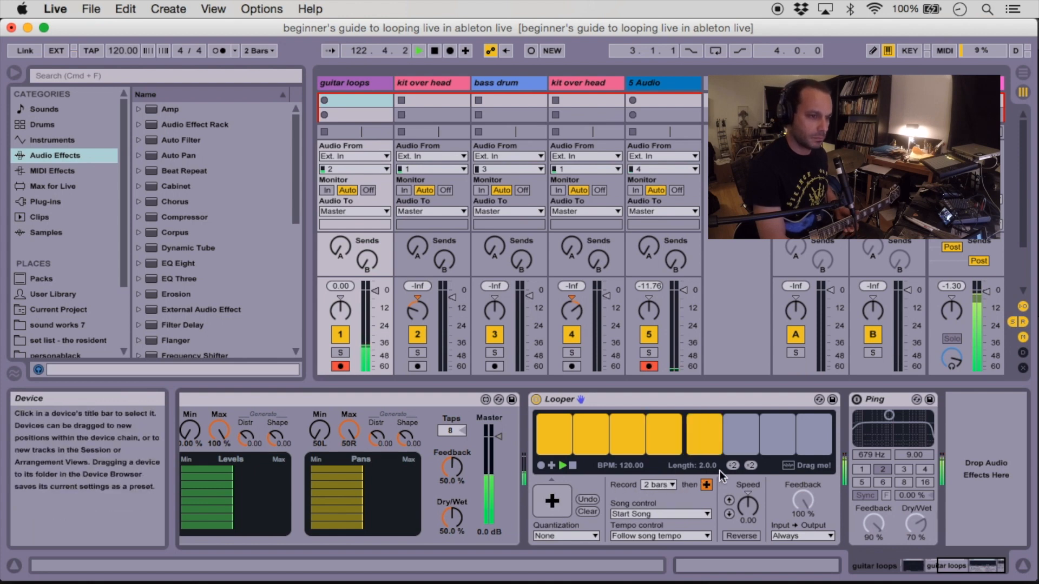
Double the running loop's length twice to 8 bars and keep overdubbing onto it
click(751, 467)
click(751, 466)
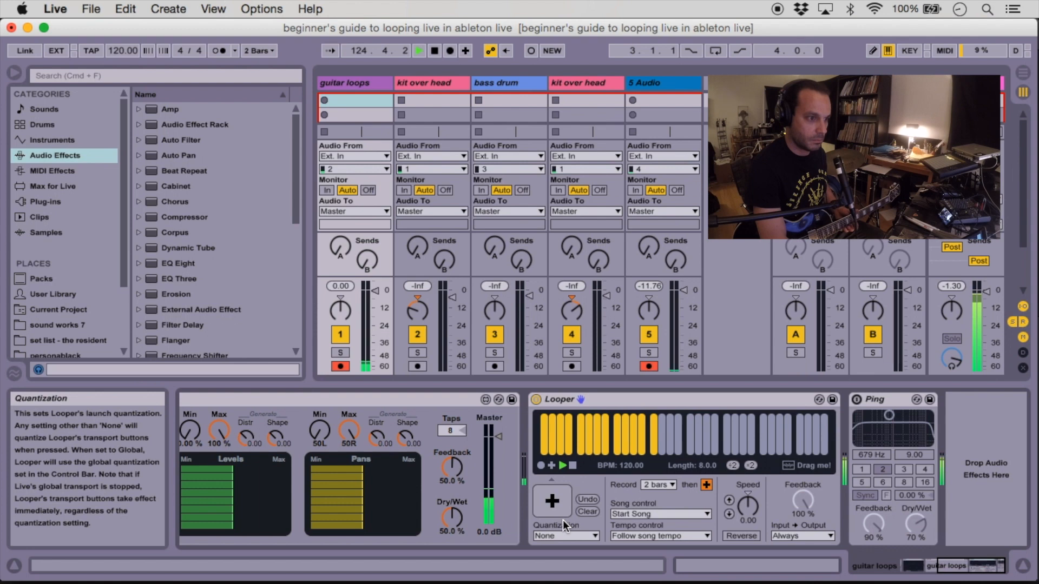
click(557, 504)
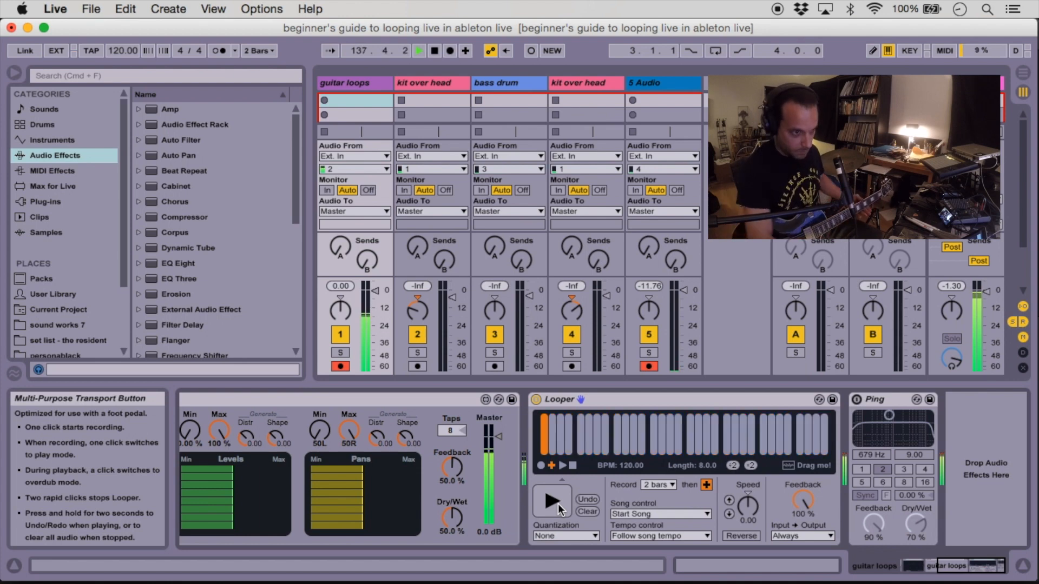
click(558, 506)
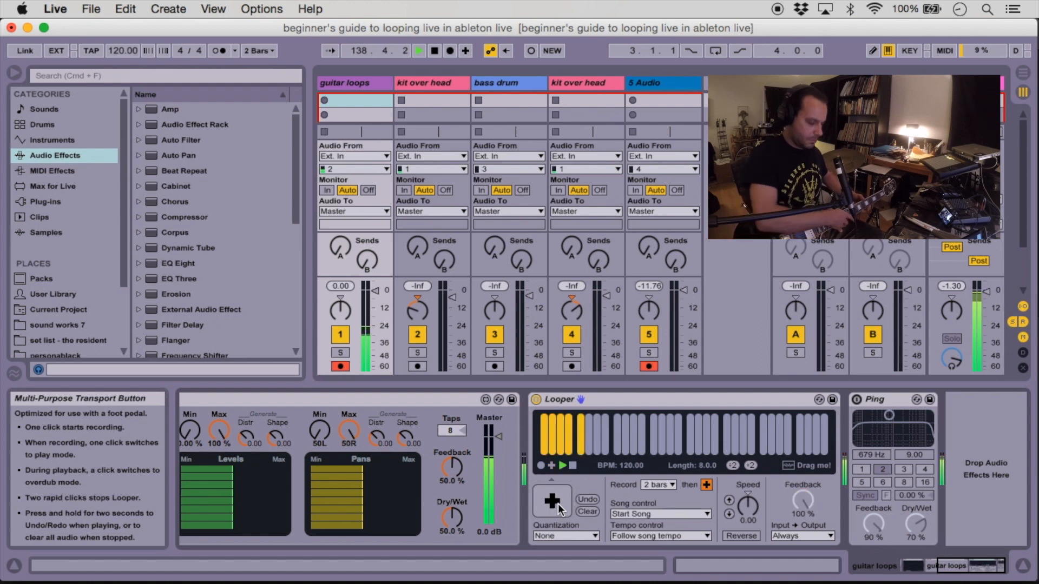